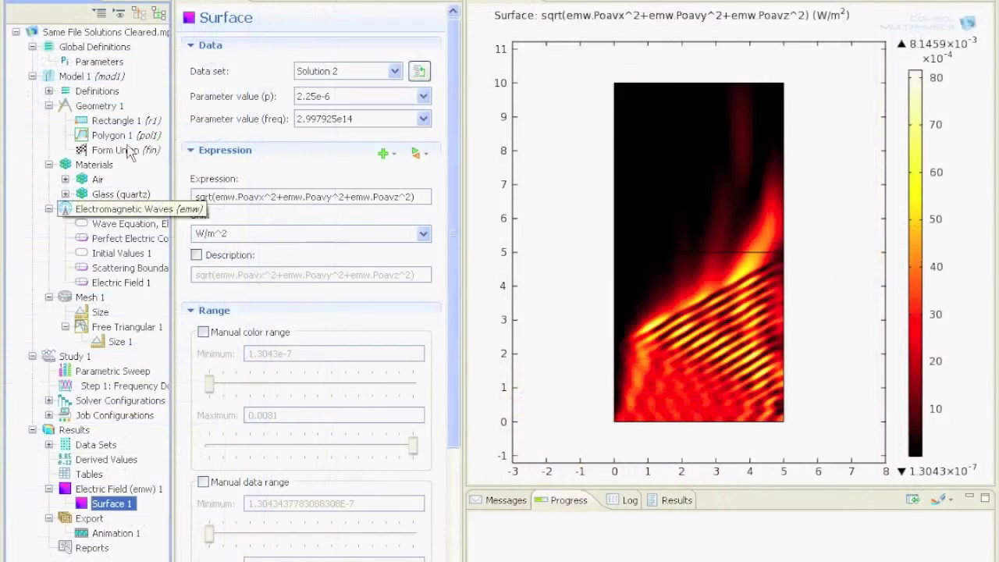
Inspect Rectangle 1, the Air material, and Glass (quartz) with refractive index 2.05
left_click(117, 122)
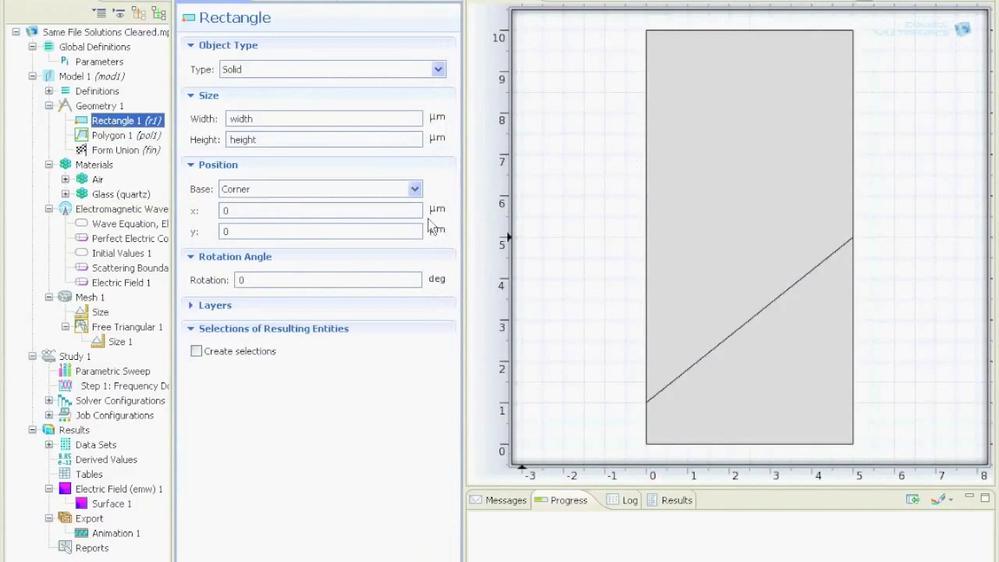
left_click(98, 180)
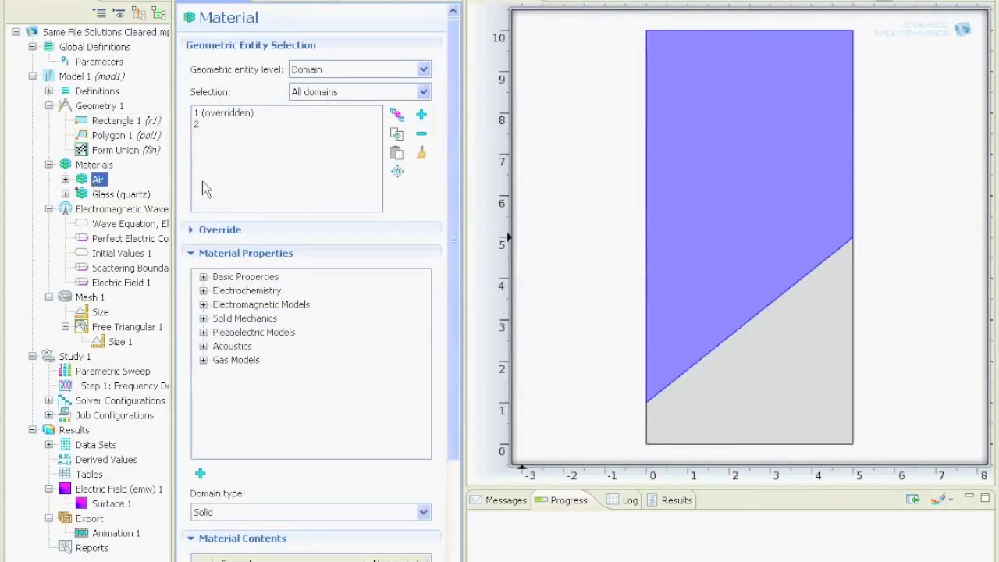
left_click(117, 194)
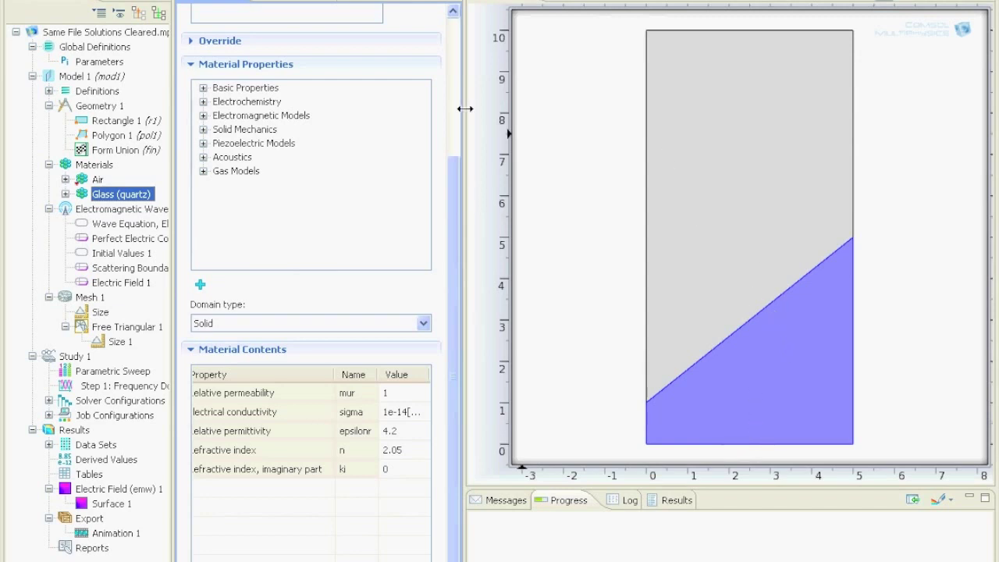
Plot the Surface 1 power flow for p = 5e-6, then for p = 0
left_click(111, 503)
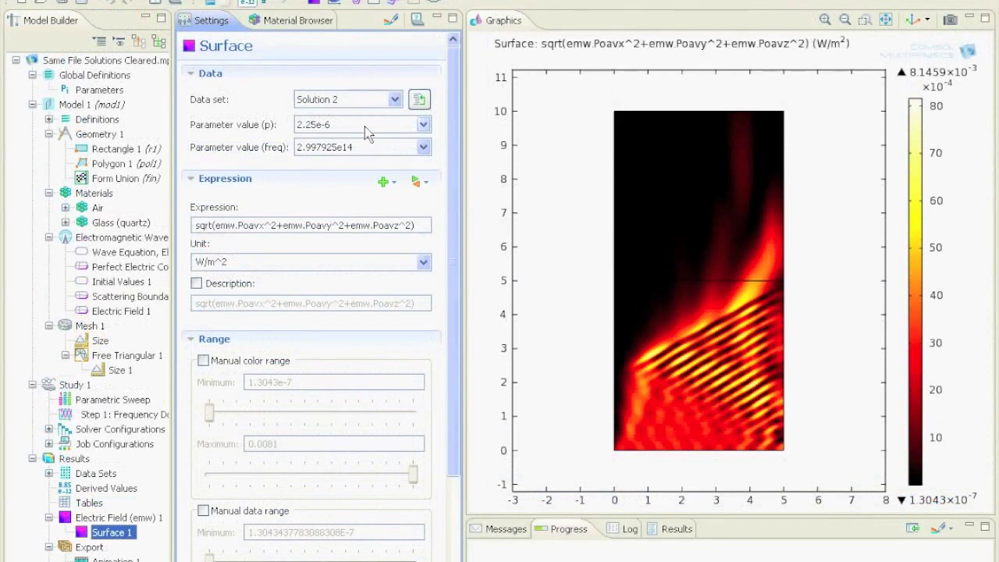
left_click(364, 126)
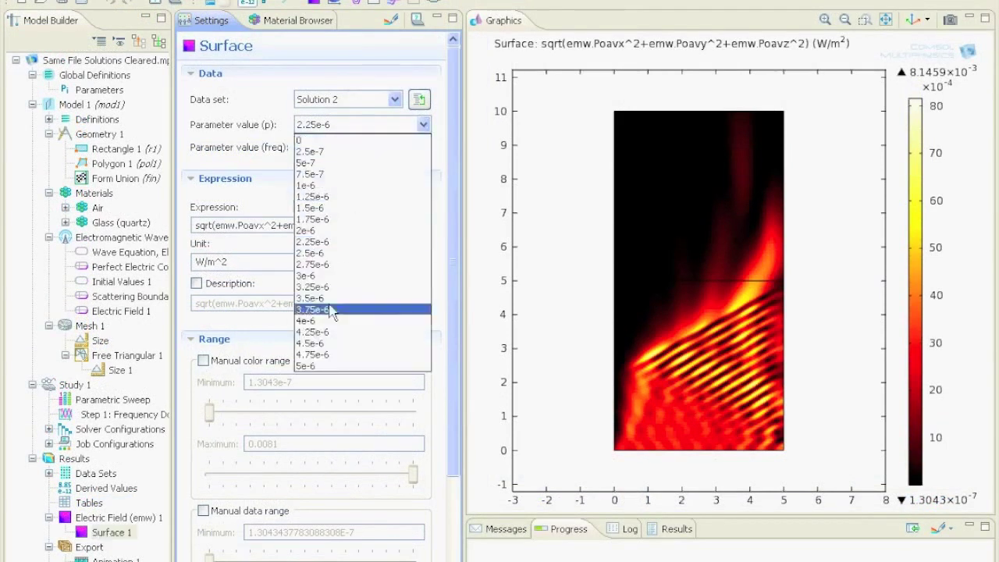
left_click(320, 367)
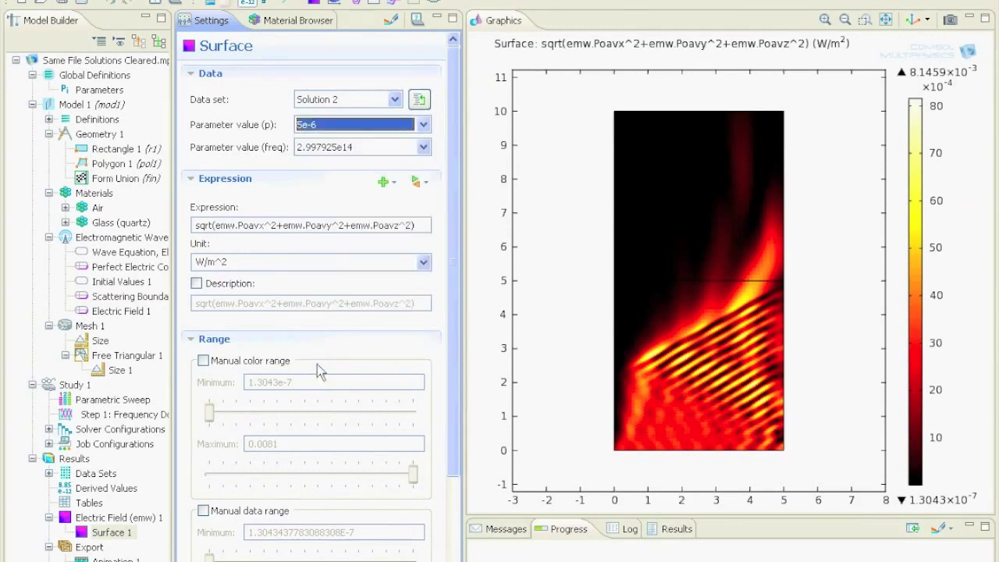
left_click(391, 21)
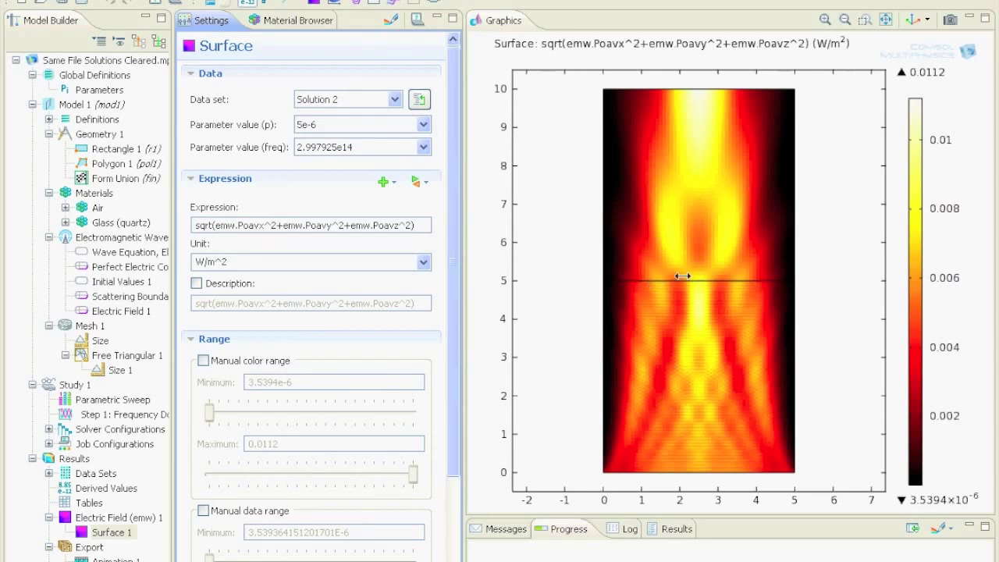
left_click(378, 129)
left_click(370, 135)
left_click(393, 23)
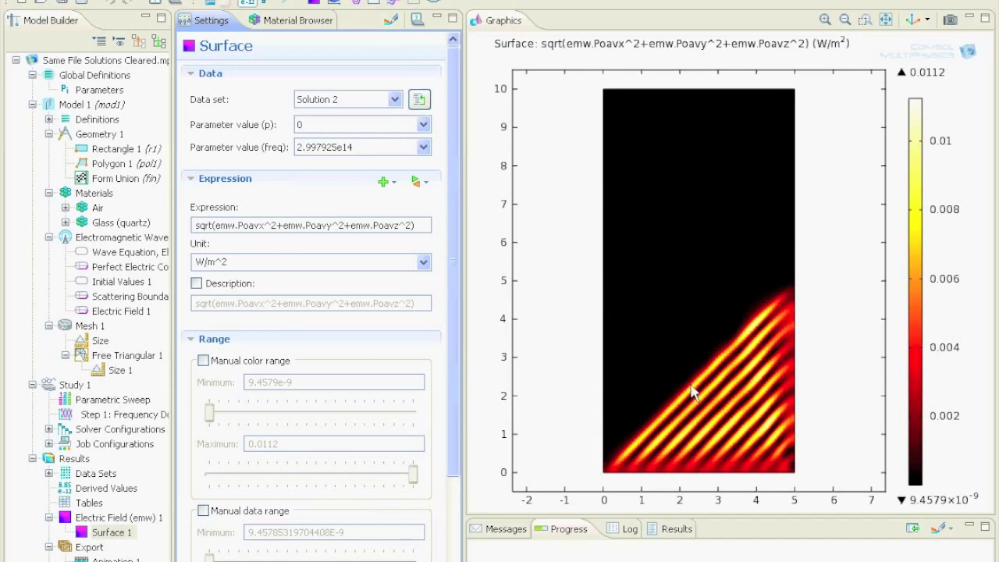
Replot the power flow for p = 2e-6, then for p = 3e-6
left_click(371, 126)
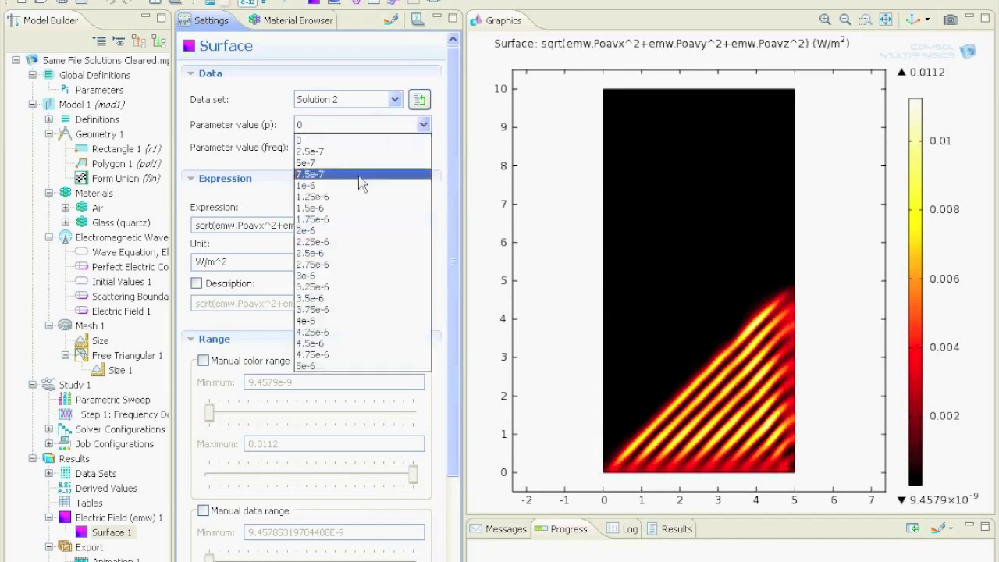
left_click(351, 231)
left_click(390, 24)
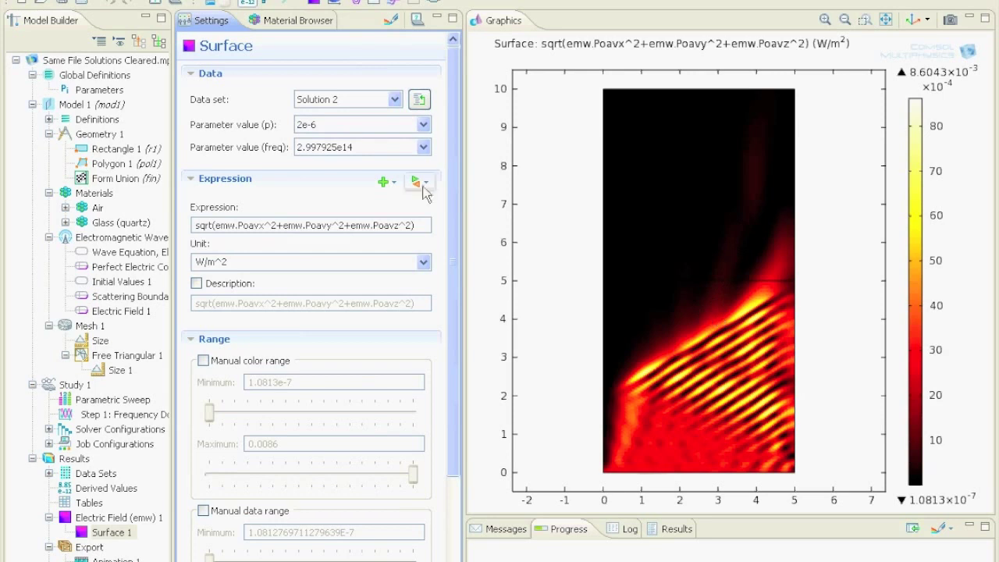
left_click(423, 124)
left_click(364, 276)
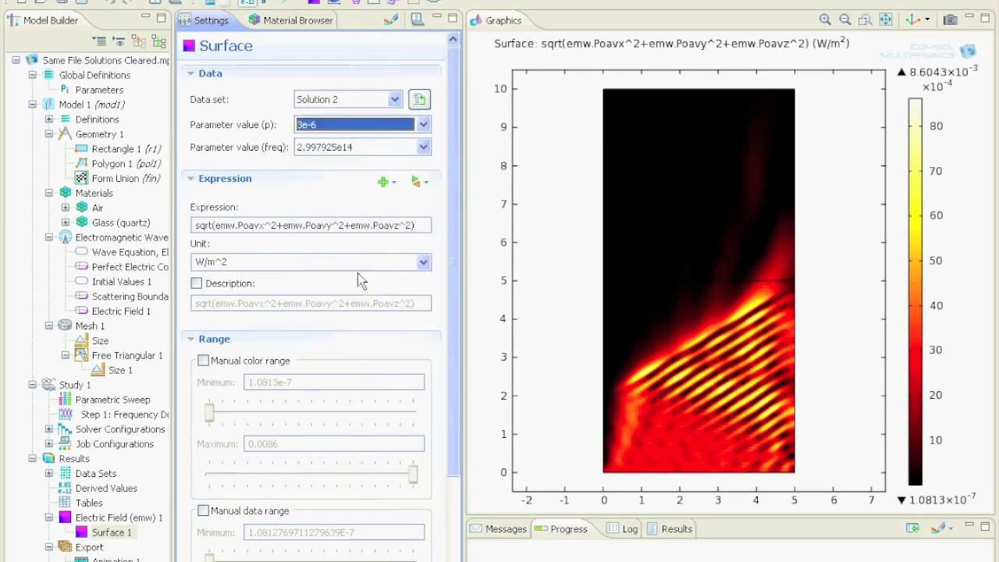
left_click(392, 21)
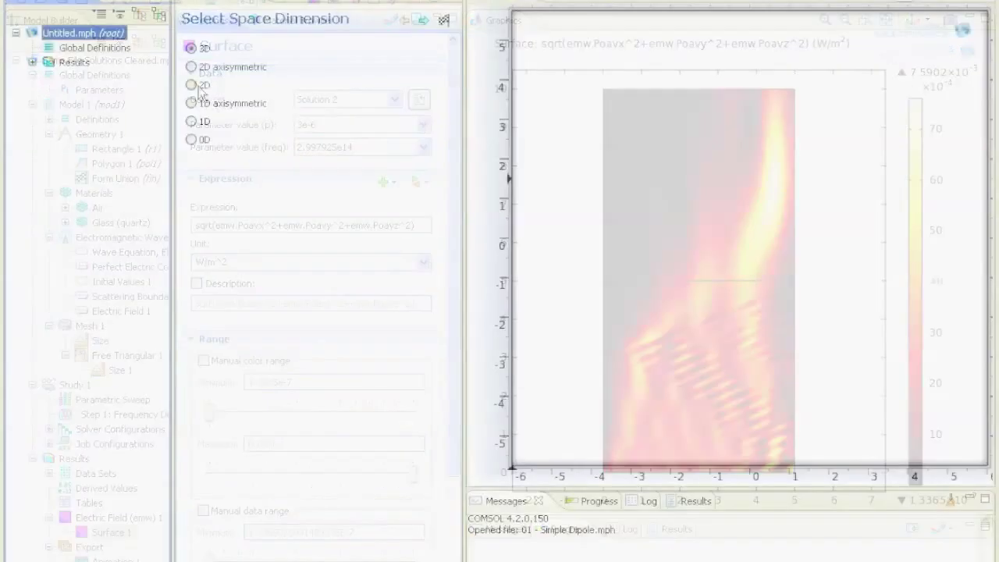
Build a 2D model with Electromagnetic Waves physics and a Frequency Domain study, using µm lengths
left_click(192, 85)
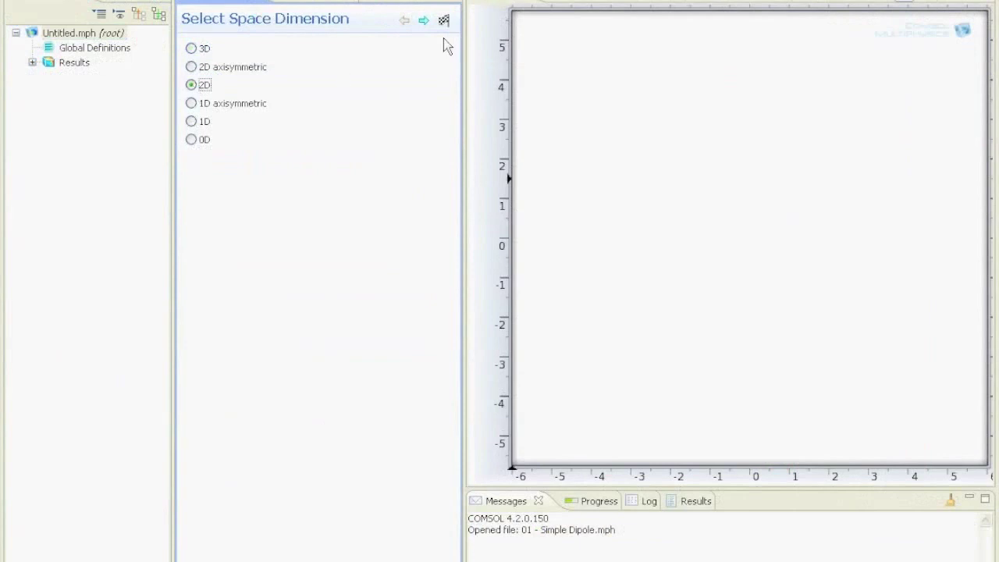
left_click(424, 22)
right_click(287, 63)
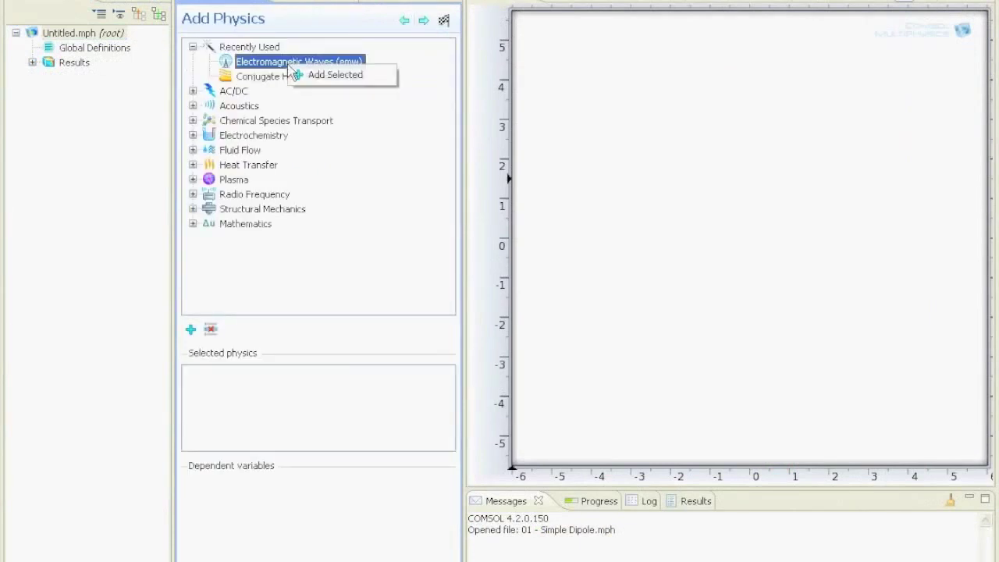
left_click(337, 75)
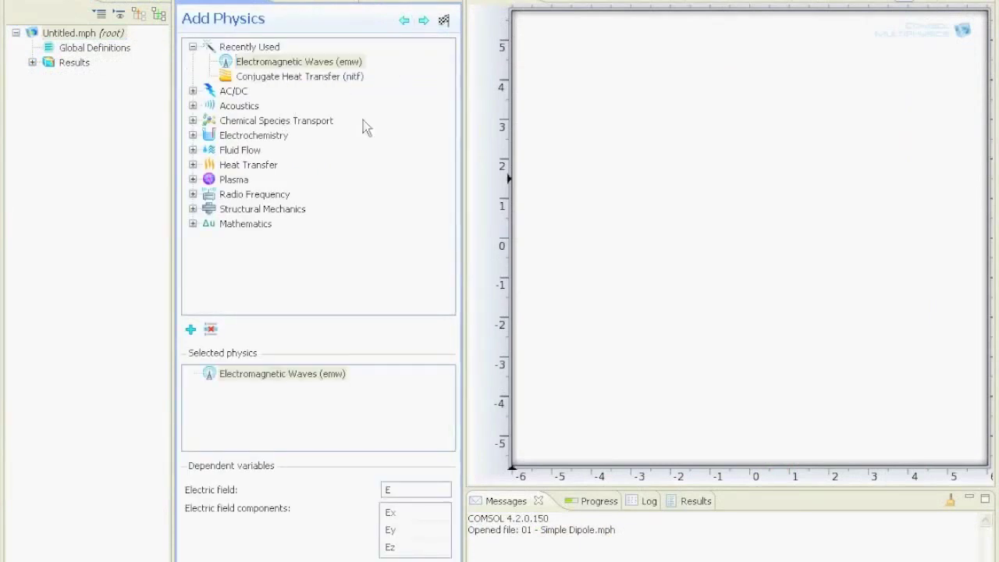
left_click(423, 21)
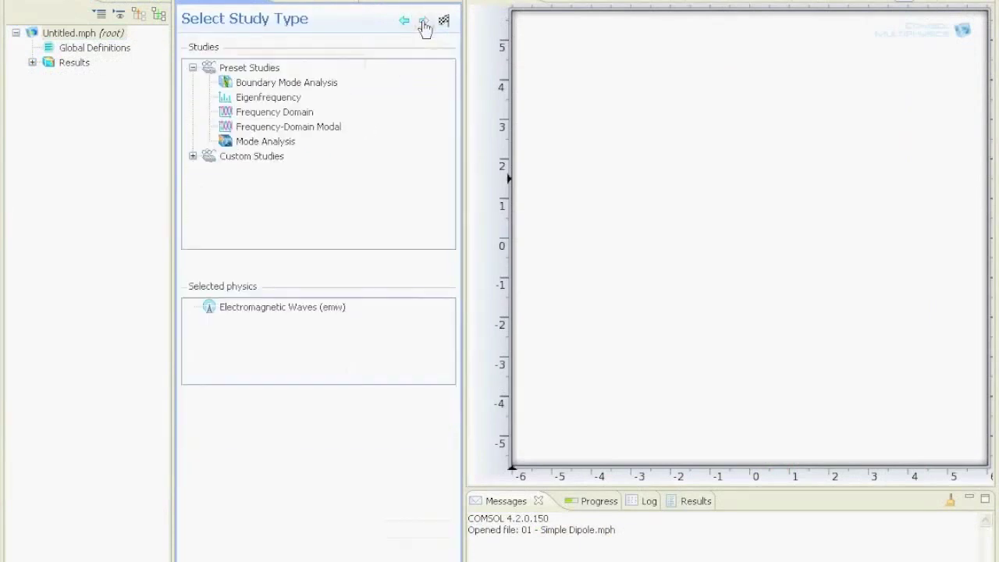
left_click(296, 111)
left_click(444, 21)
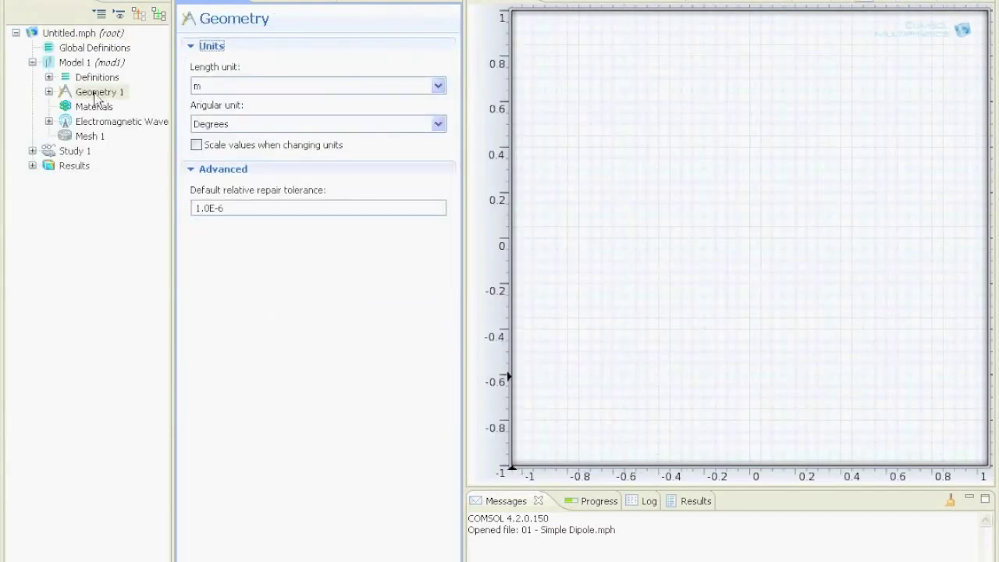
left_click(223, 88)
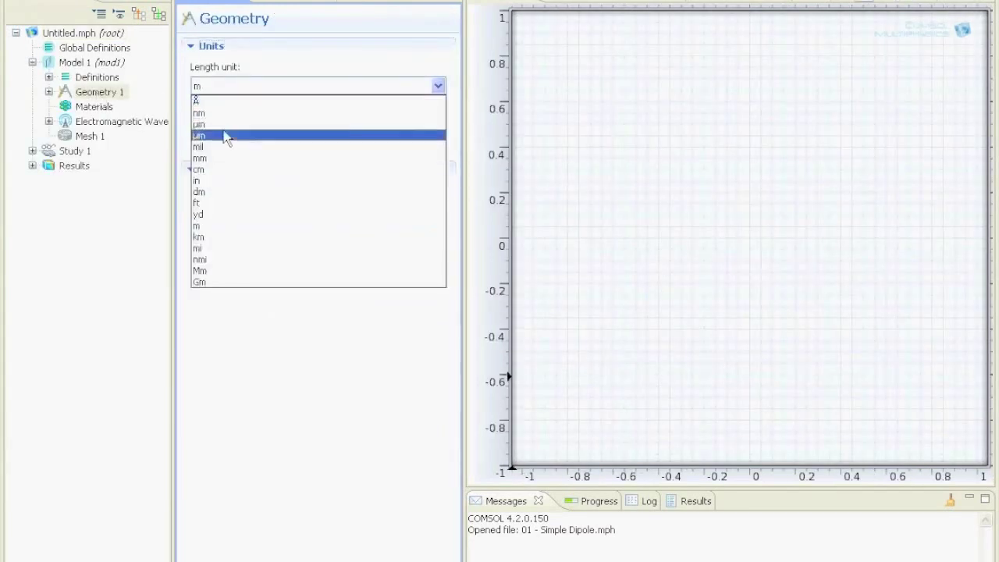
left_click(224, 102)
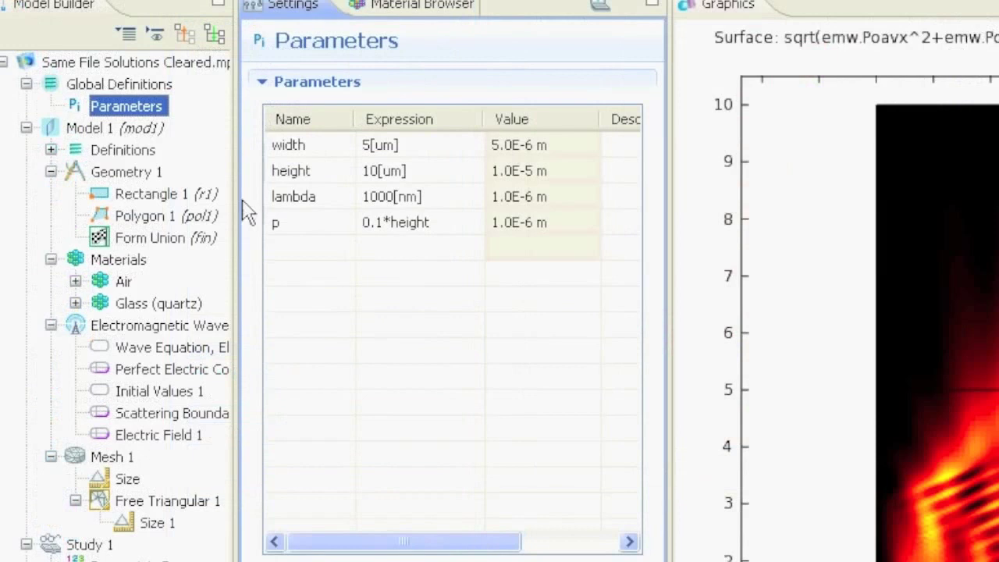
View Geometry 1, Rectangle 1, and Polygon 1's coordinates (y: p, 0.5*height, height, height)
left_click(127, 176)
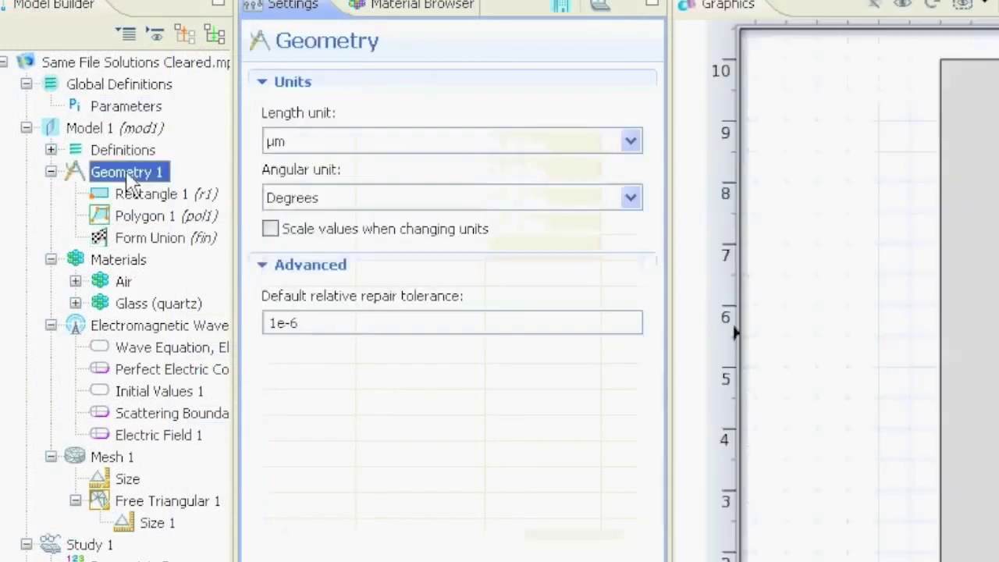
left_click(132, 196)
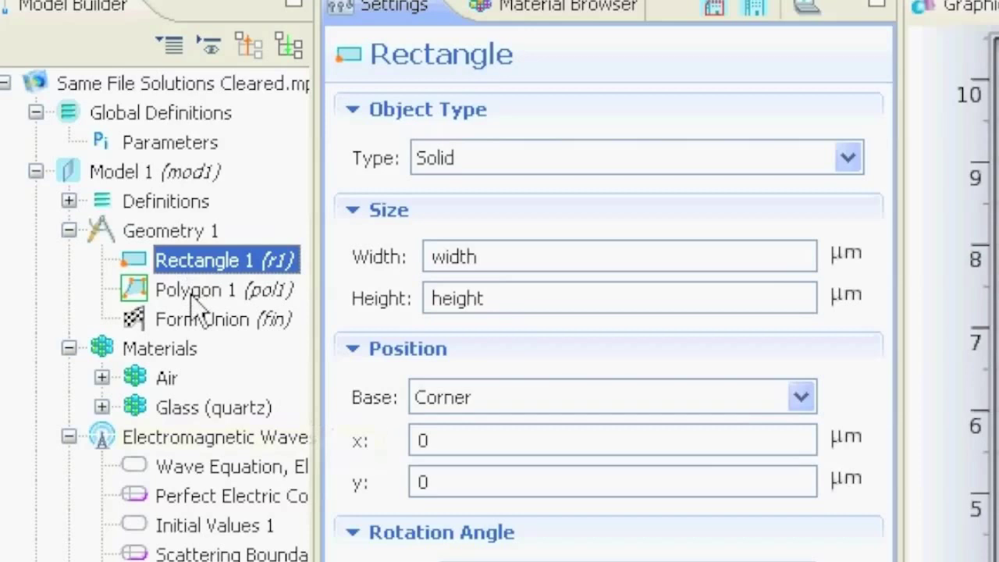
left_click(109, 162)
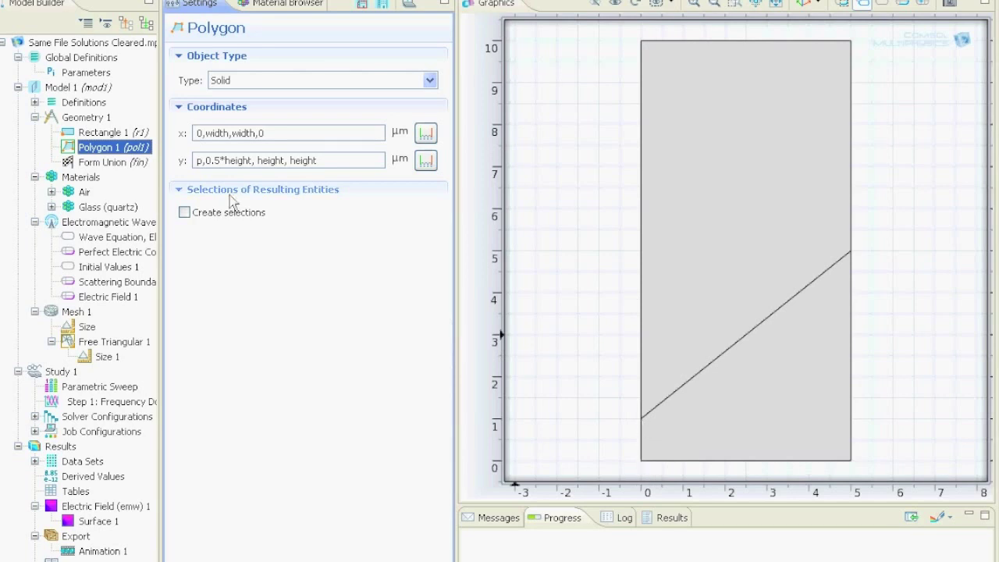
Replace the leading 0 in Polygon 1's y coordinates with p
double_click(200, 161)
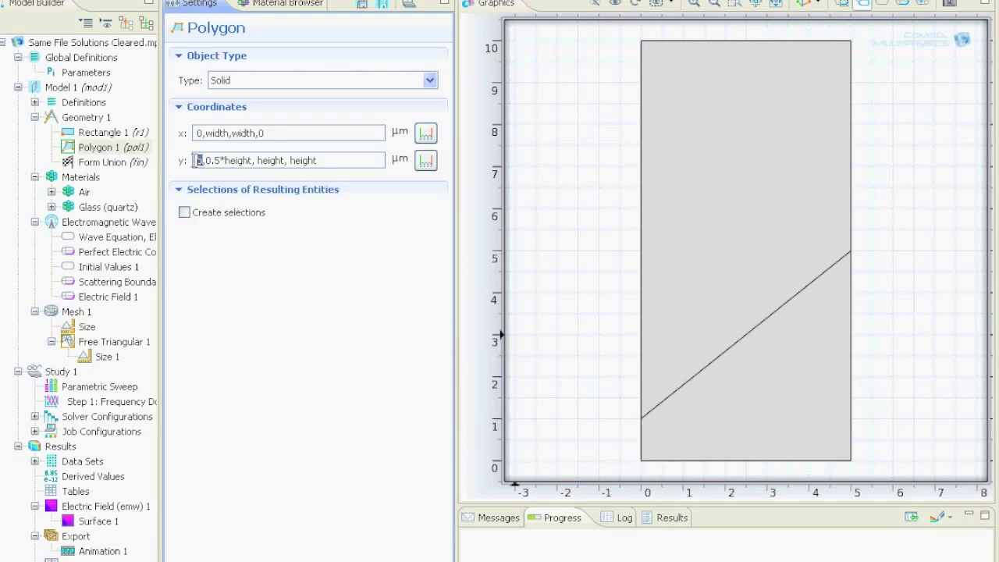
type("p")
Check Air on the upper domain and Glass (quartz), permittivity 4.2, index 2.05, below
left_click(83, 192)
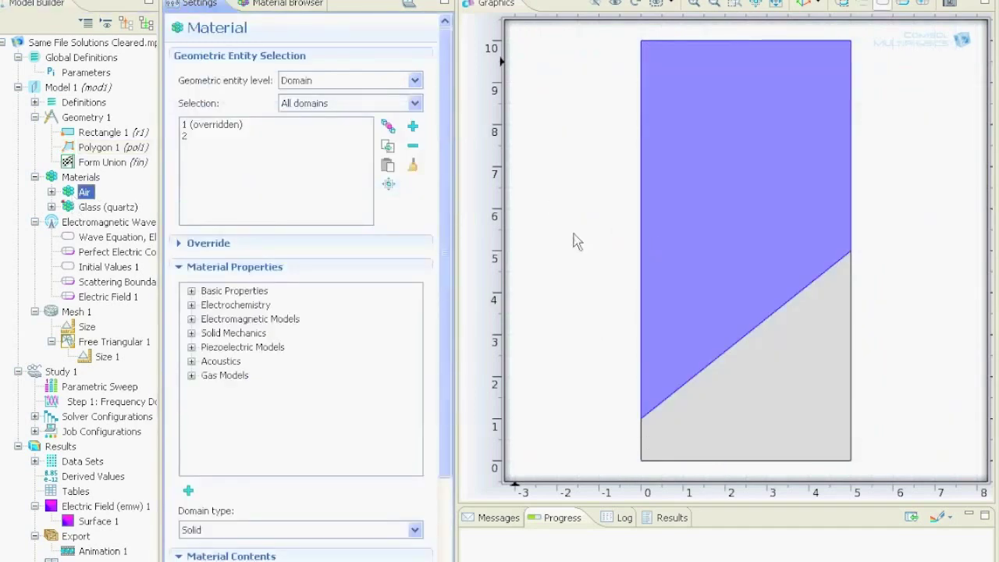
left_click(95, 209)
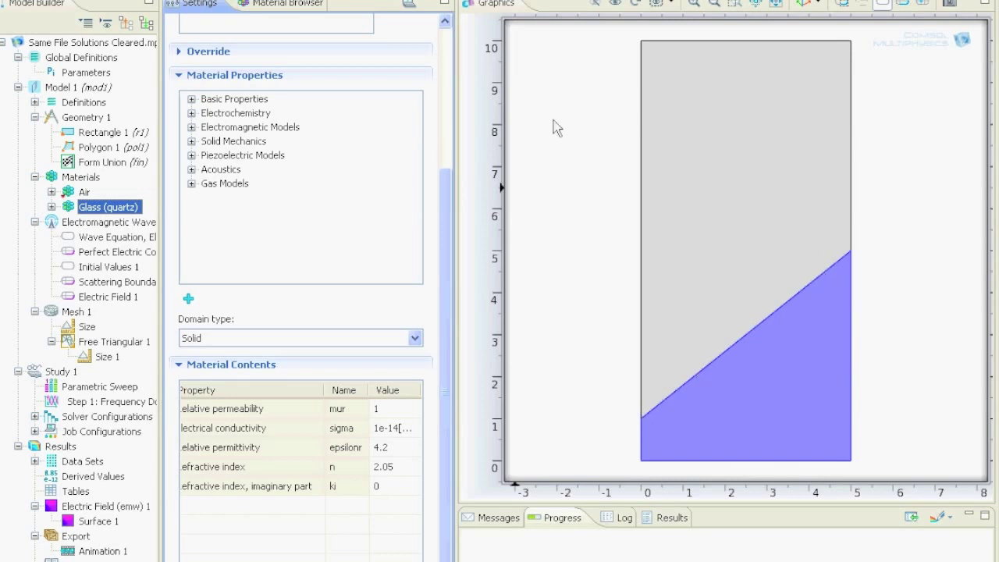
Inspect Electromagnetic Waves, Scattering Boundary Condition 1, Electric Field 1 (E0 z = 1), and the mesh
left_click(93, 226)
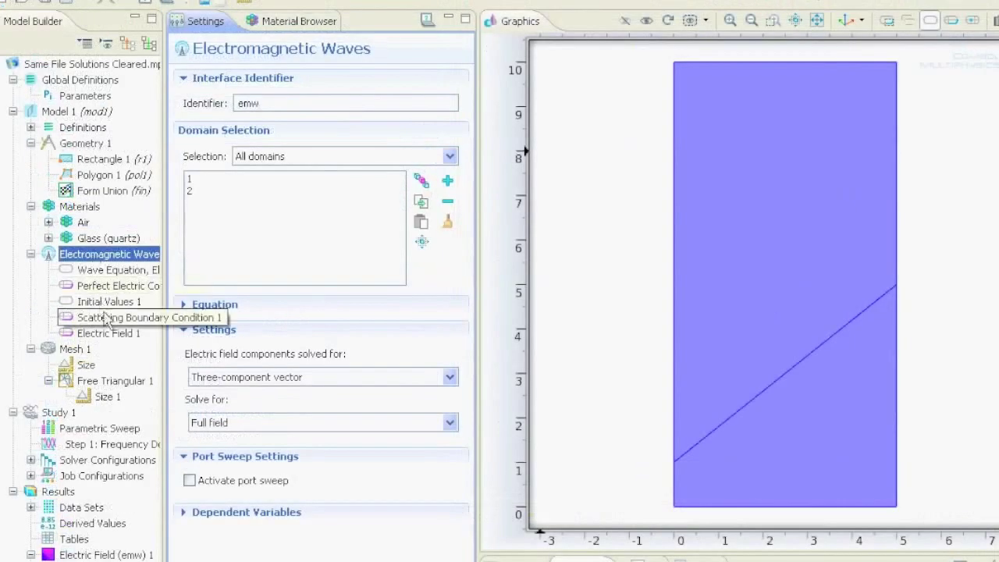
left_click(104, 285)
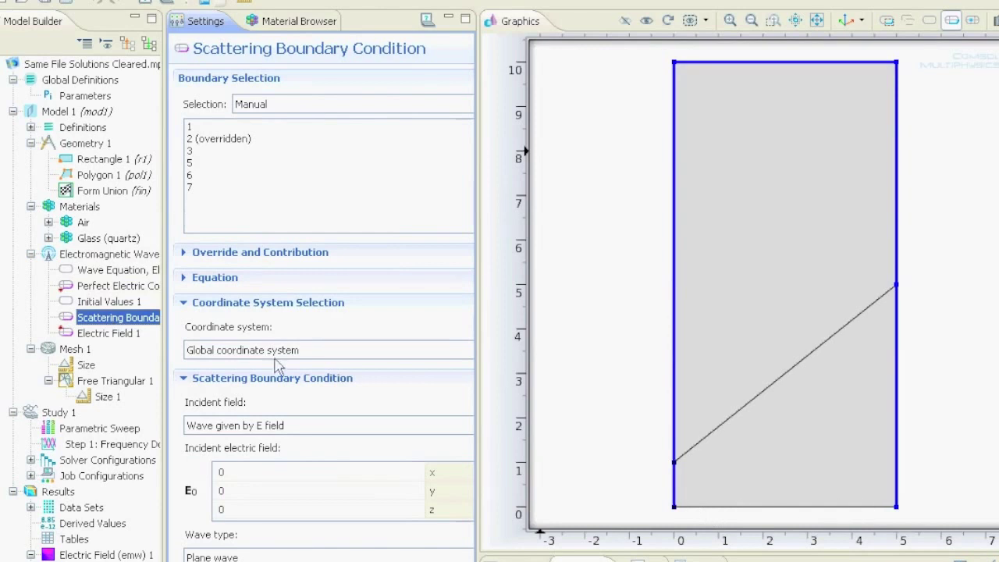
left_click(118, 336)
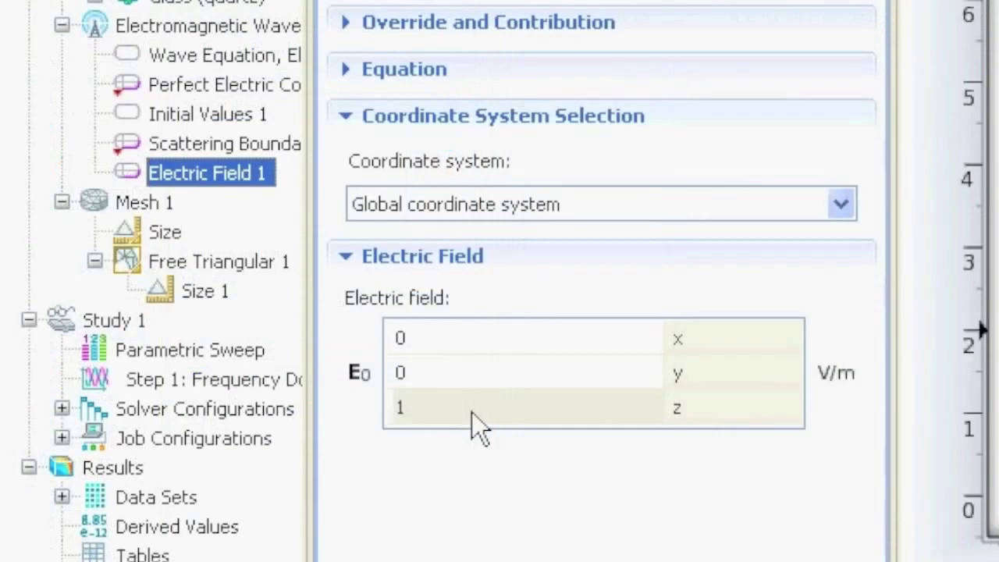
left_click(126, 453)
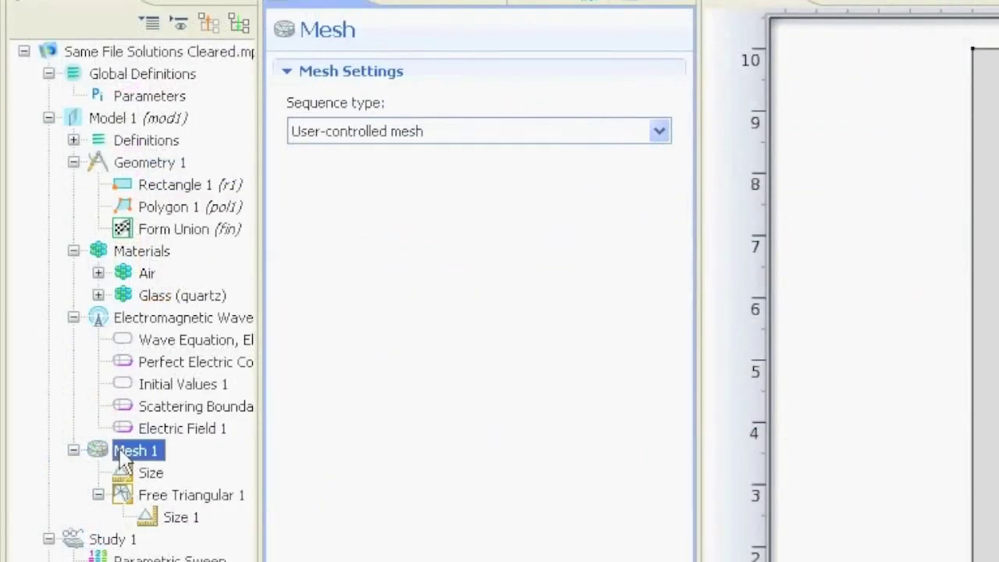
Open Free Triangular 1's Size 1 settings and edit the custom maximum element size value
left_click(152, 497)
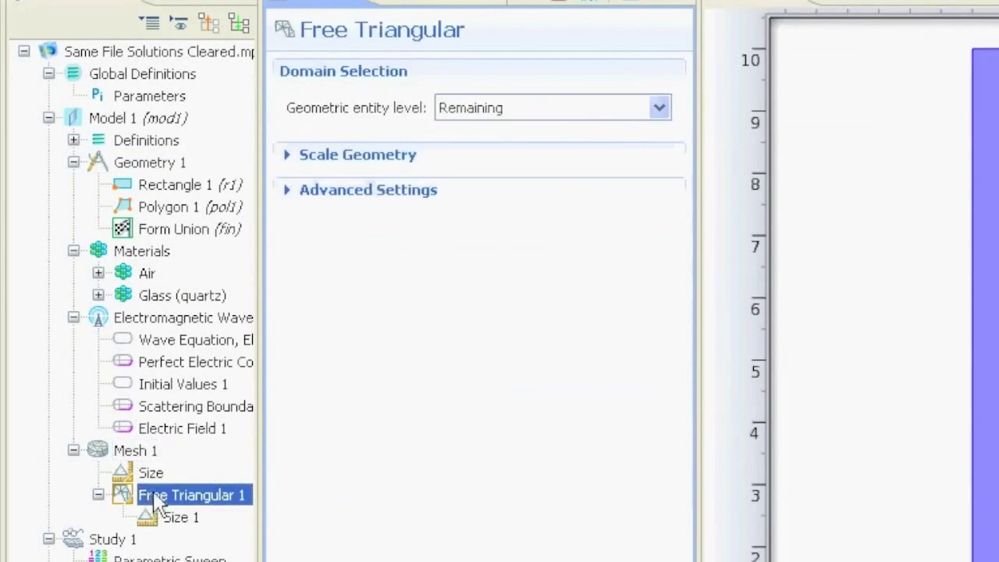
left_click(182, 519)
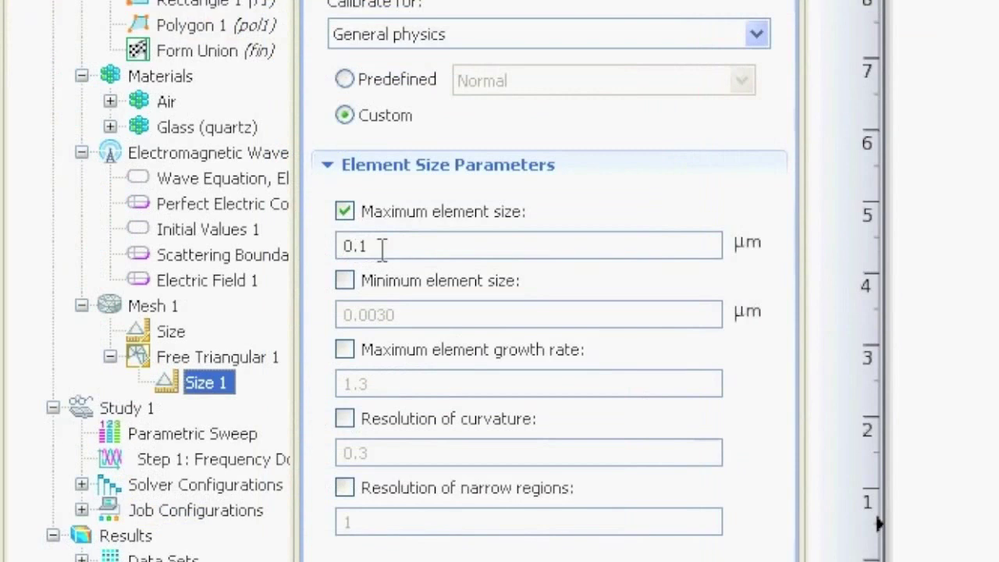
left_click(383, 248)
key("shift+Left")
type("05")
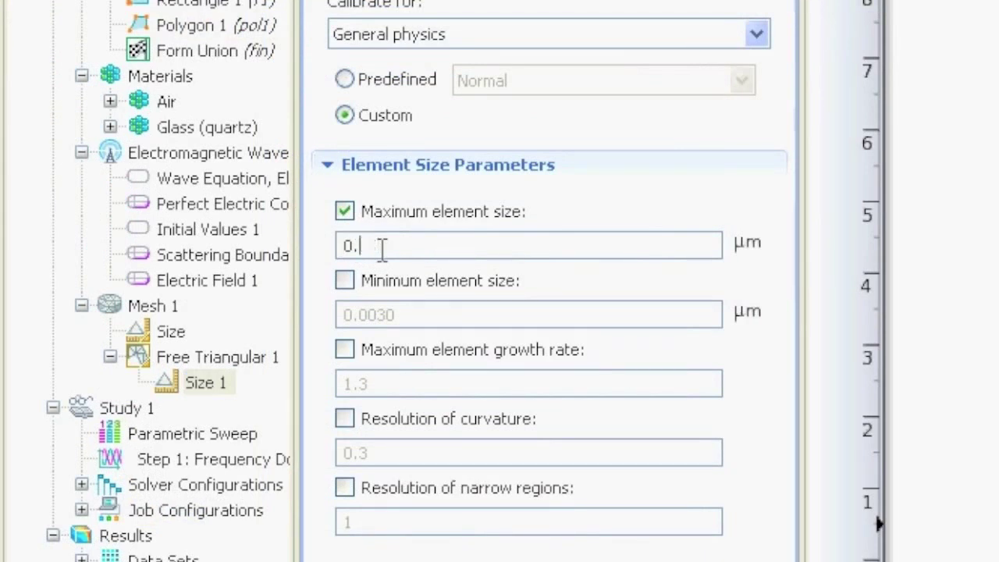
type("1")
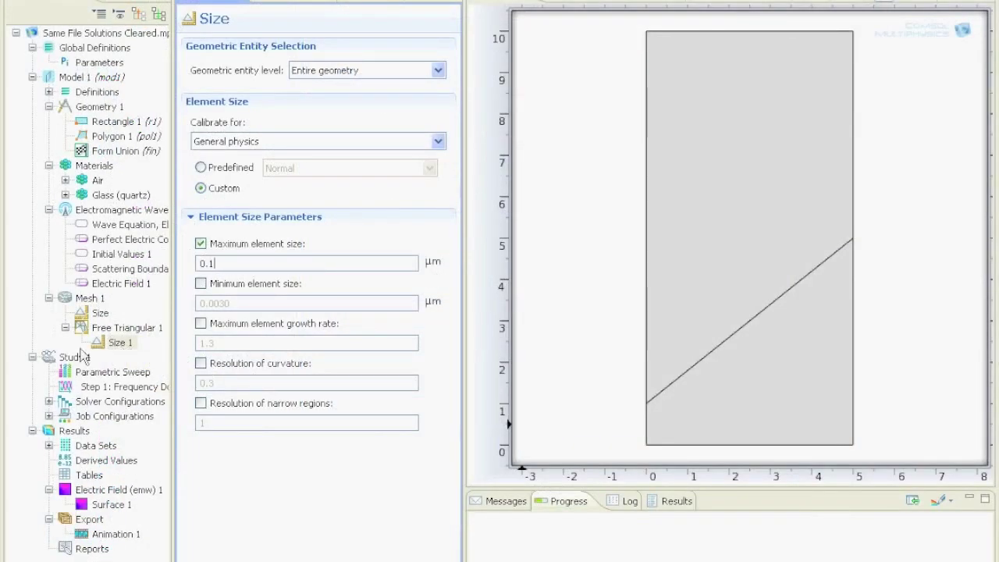
Review Study 1, its Frequency Domain step, parameters width, height, lambda, p, and the Parametric Sweep
left_click(76, 360)
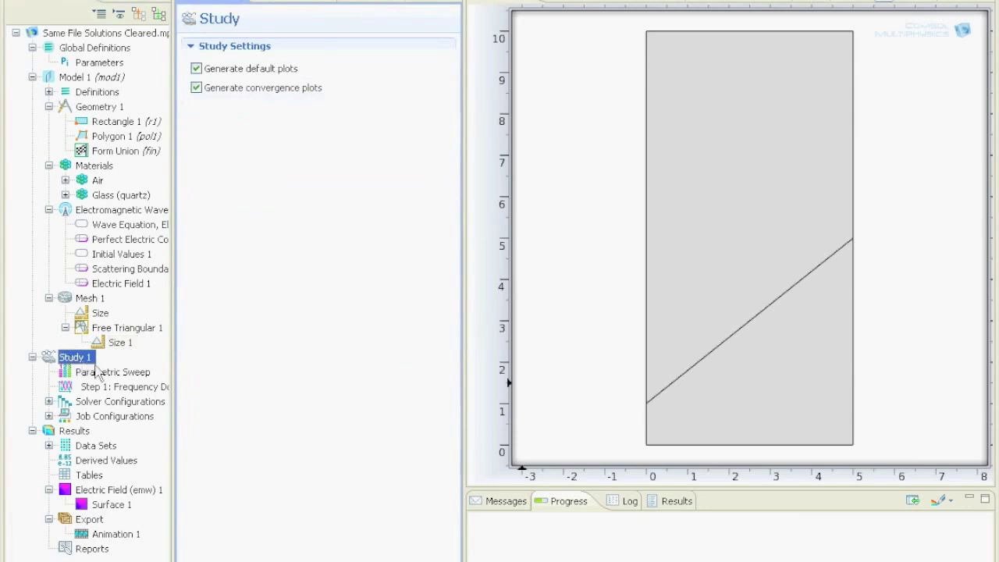
left_click(98, 389)
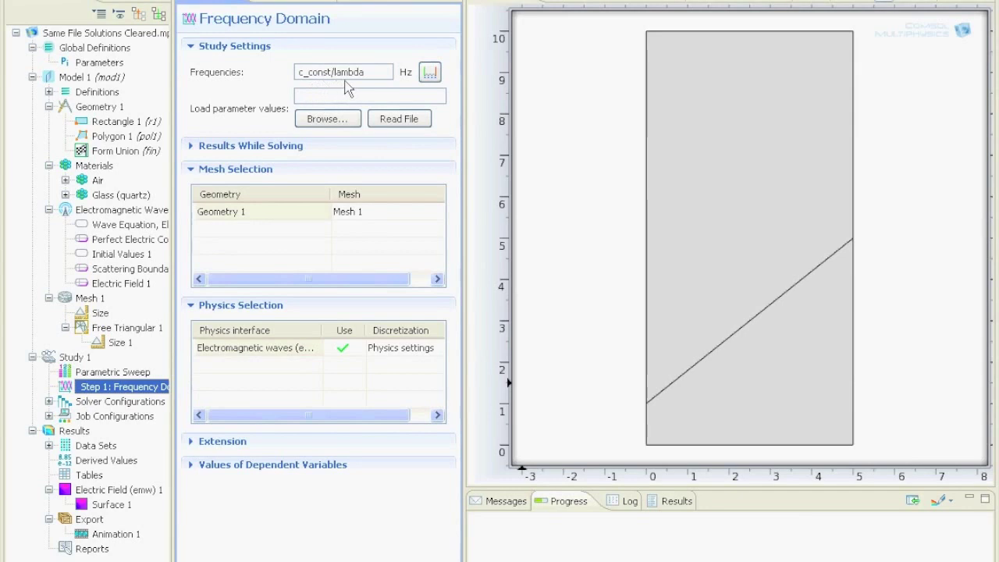
left_click(104, 64)
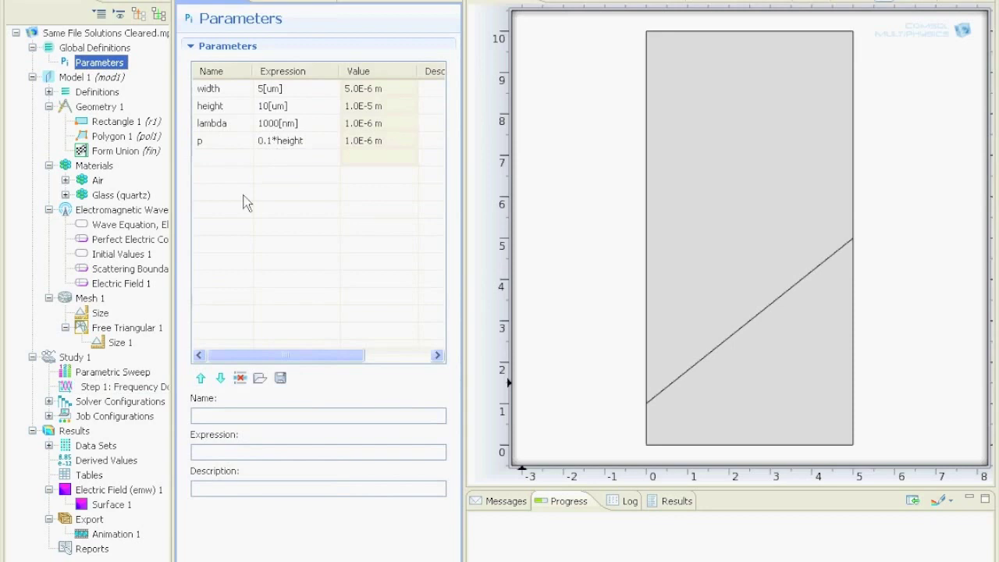
left_click(117, 373)
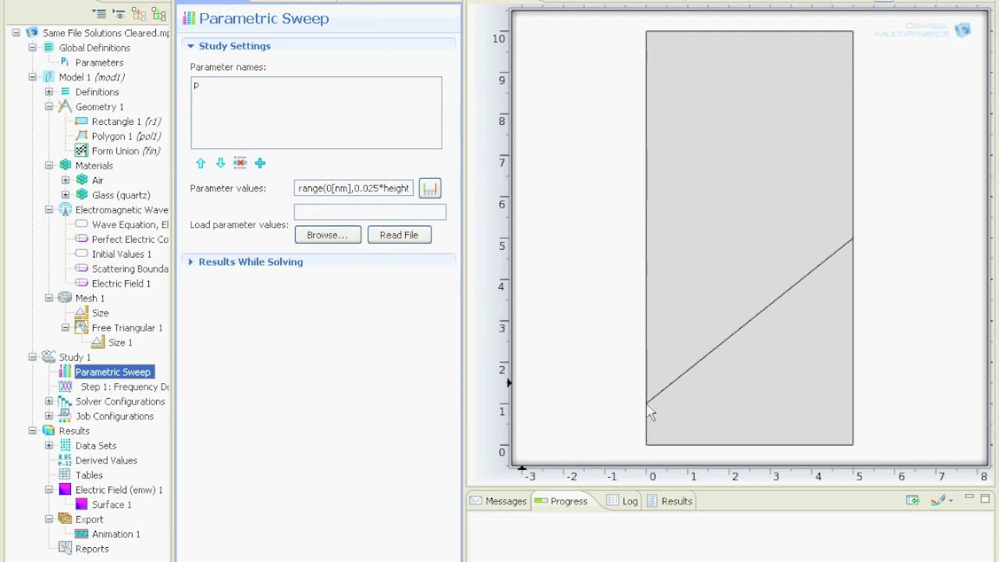
Replace p's sweep values with range start 0[nm], stop 0.5*height, step 0.025*height
left_click(432, 190)
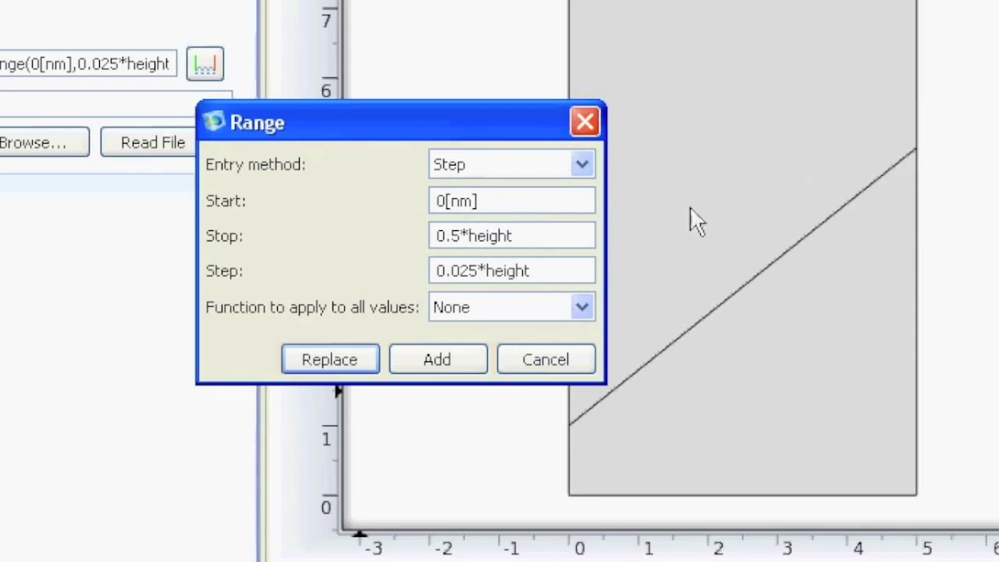
left_click(561, 270)
left_click_drag(455, 233, 423, 232)
left_click(544, 271)
left_click(329, 360)
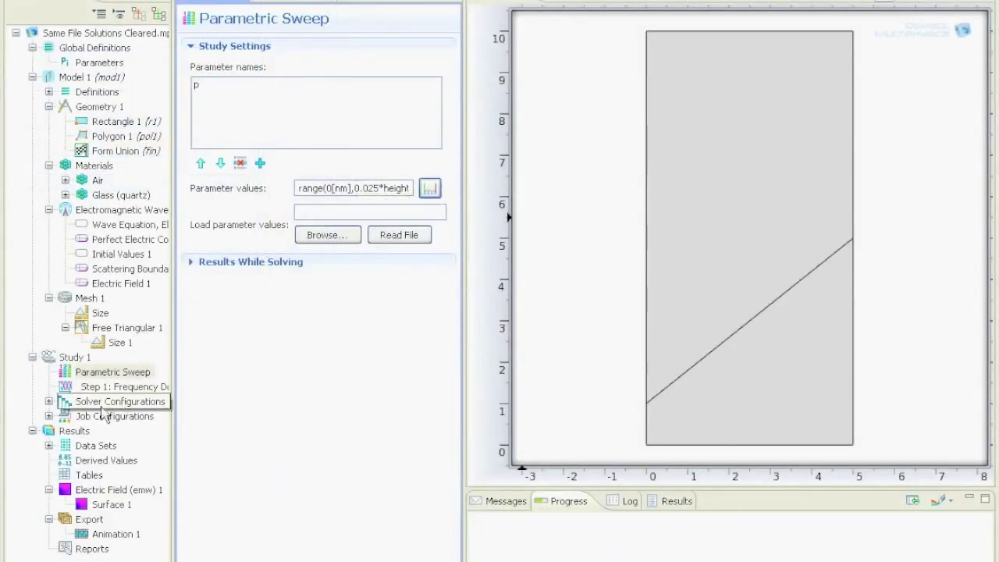
Show the Electric Field (emw) 1 Surface plot of power-flow magnitude in W/m^2 for p = 3e-6
right_click(69, 357)
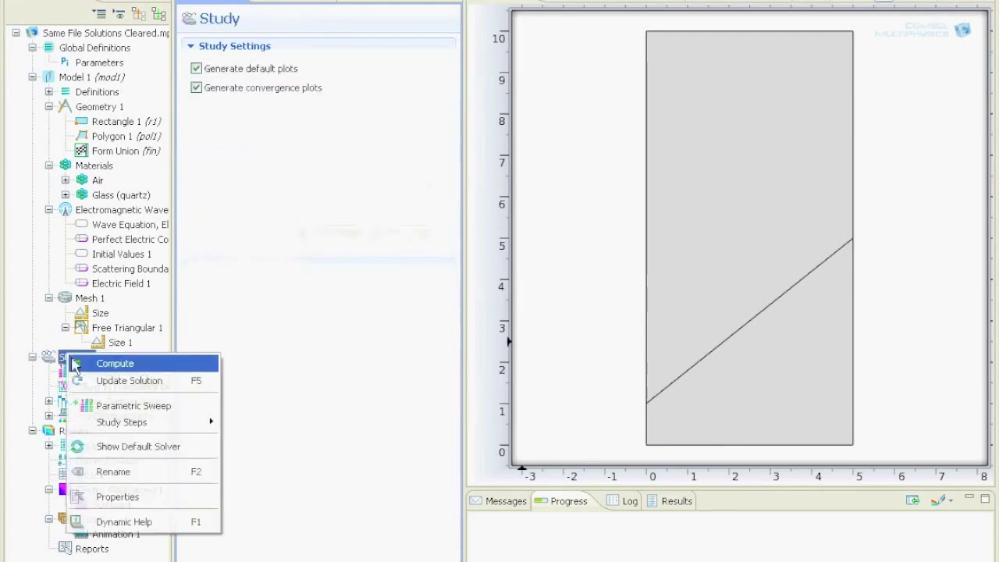
left_click(310, 370)
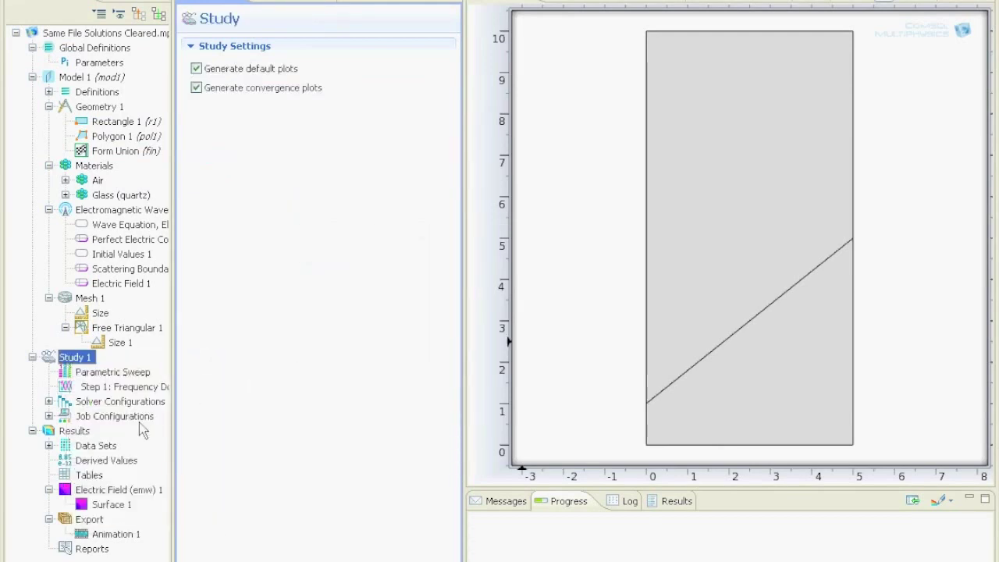
left_click(98, 492)
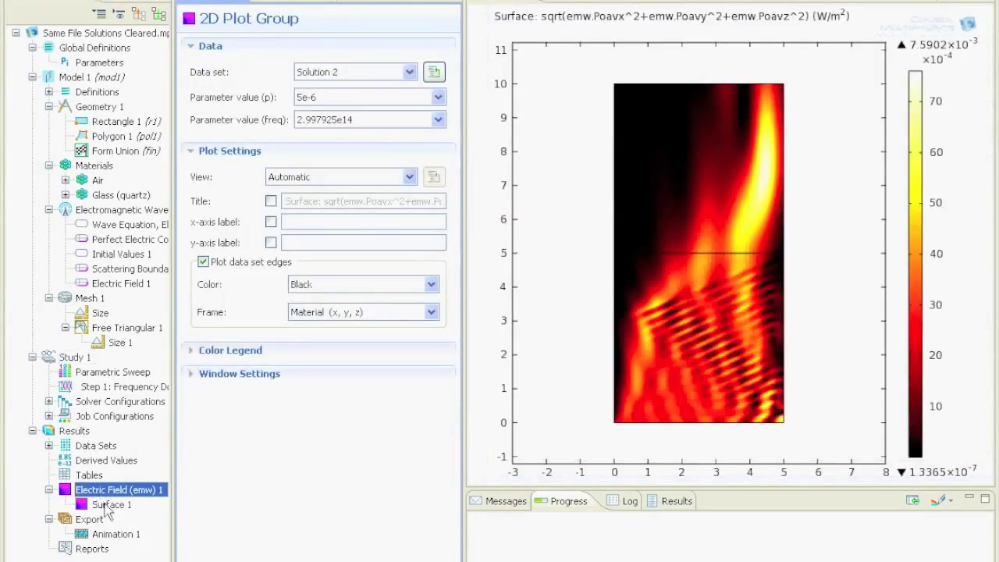
left_click(108, 507)
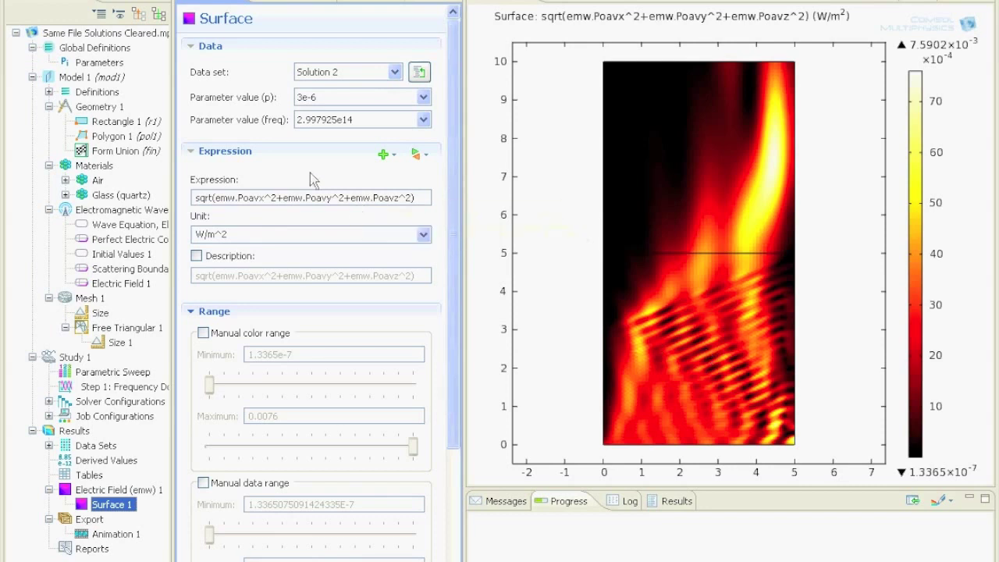
Plot the power flow for parameter value p = 0, then switch to p = 5e-6
left_click(347, 100)
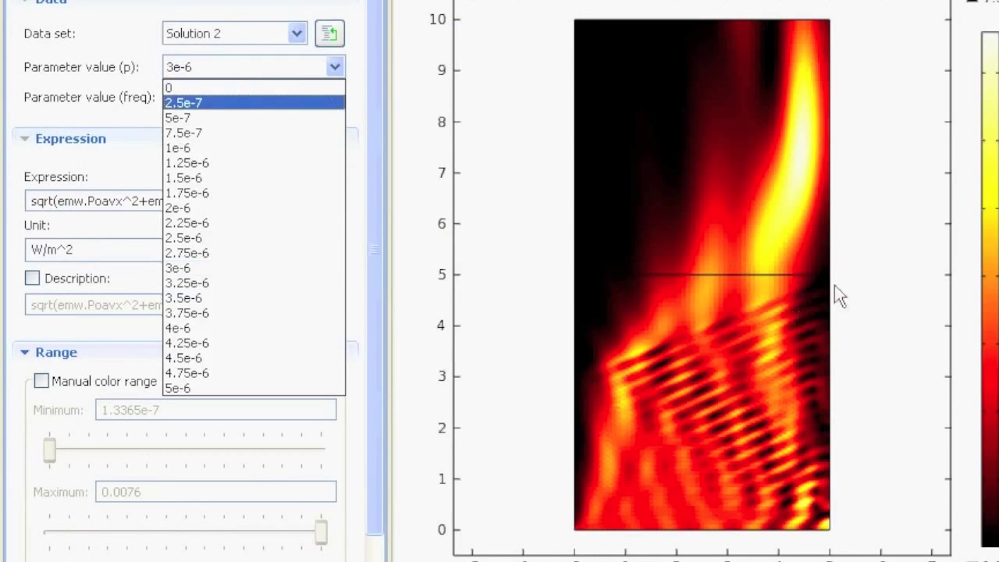
left_click(225, 88)
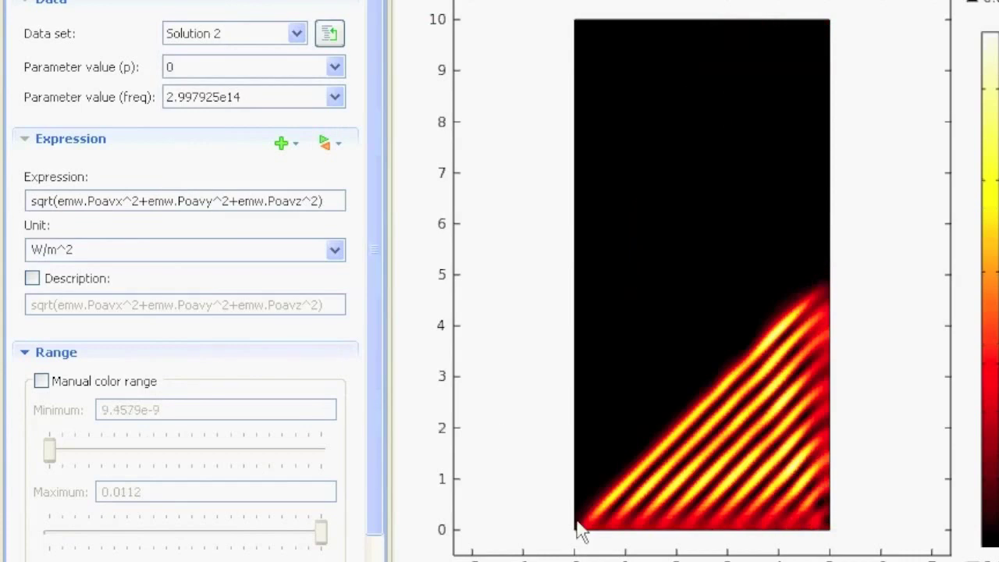
left_click(199, 69)
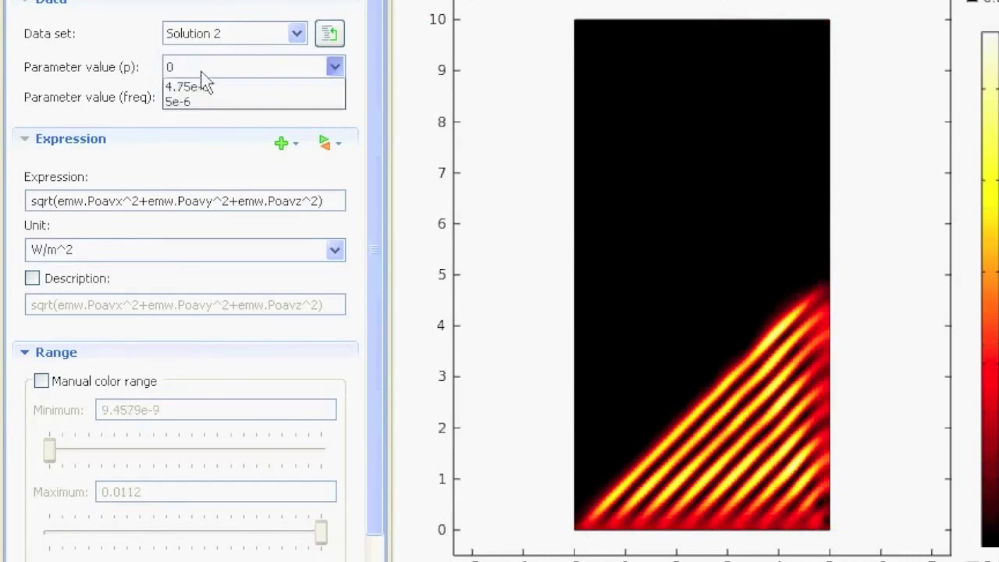
left_click(205, 388)
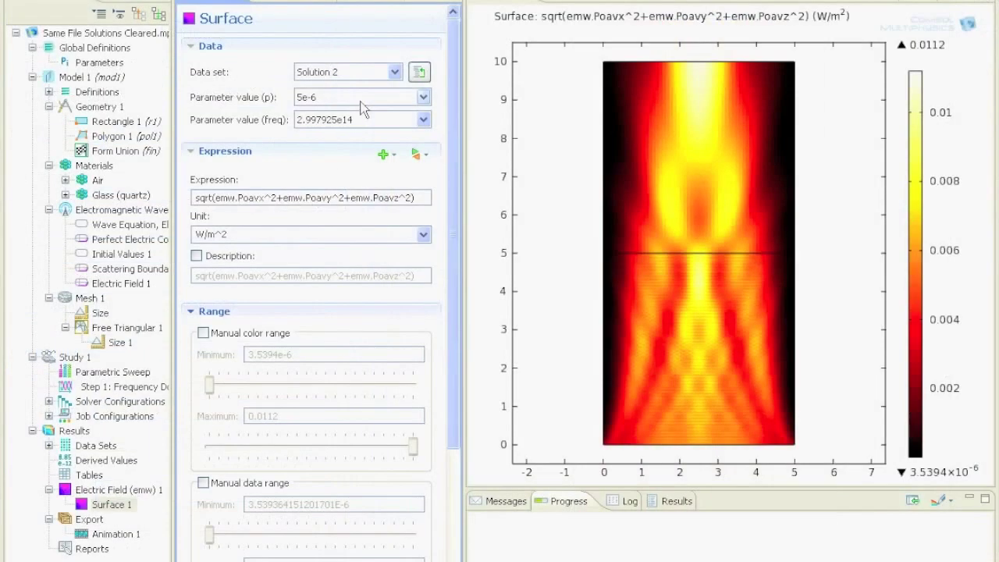
Open the Animation 1 export settings and keep Image sequence as the output type
right_click(89, 520)
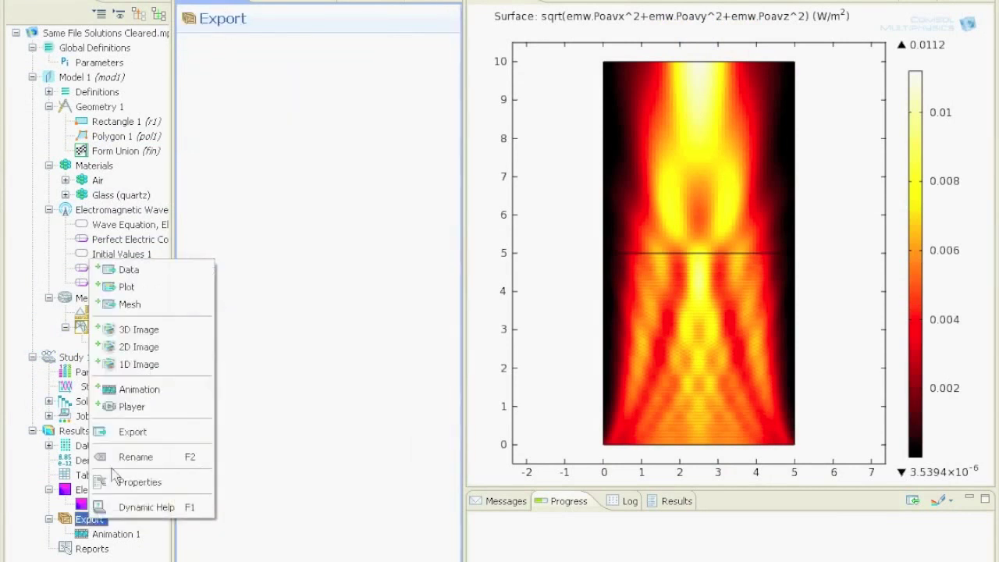
left_click(148, 550)
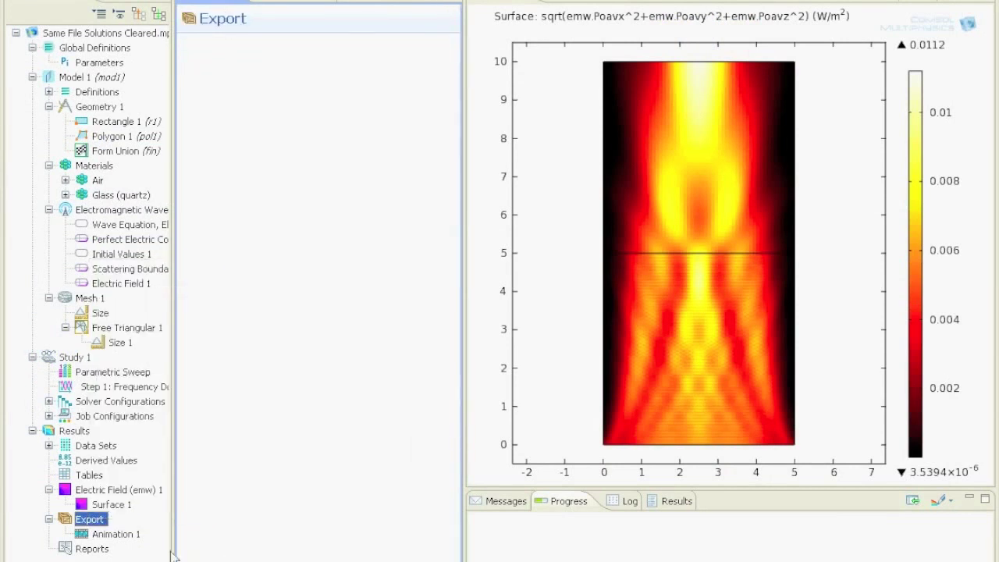
left_click(117, 534)
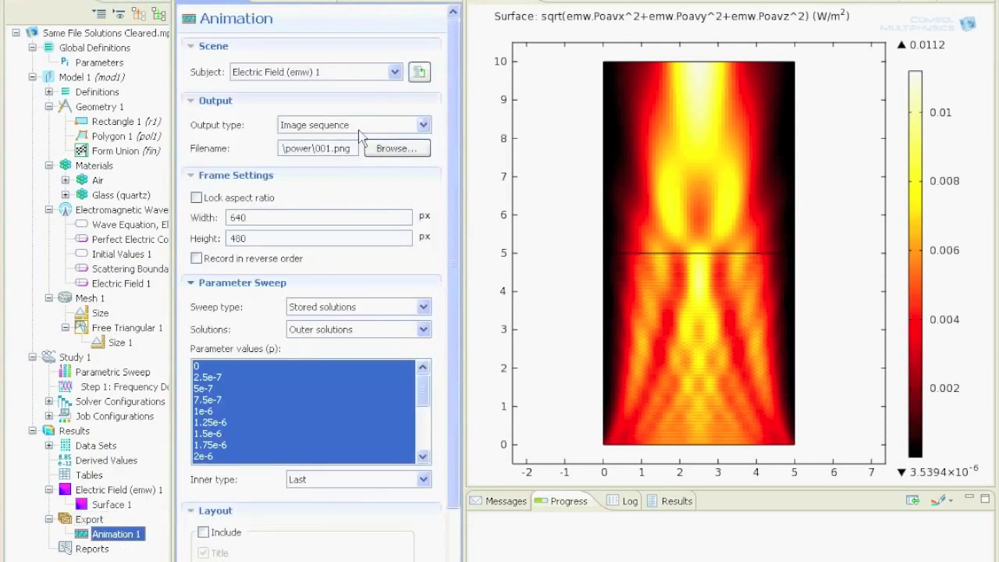
left_click(359, 127)
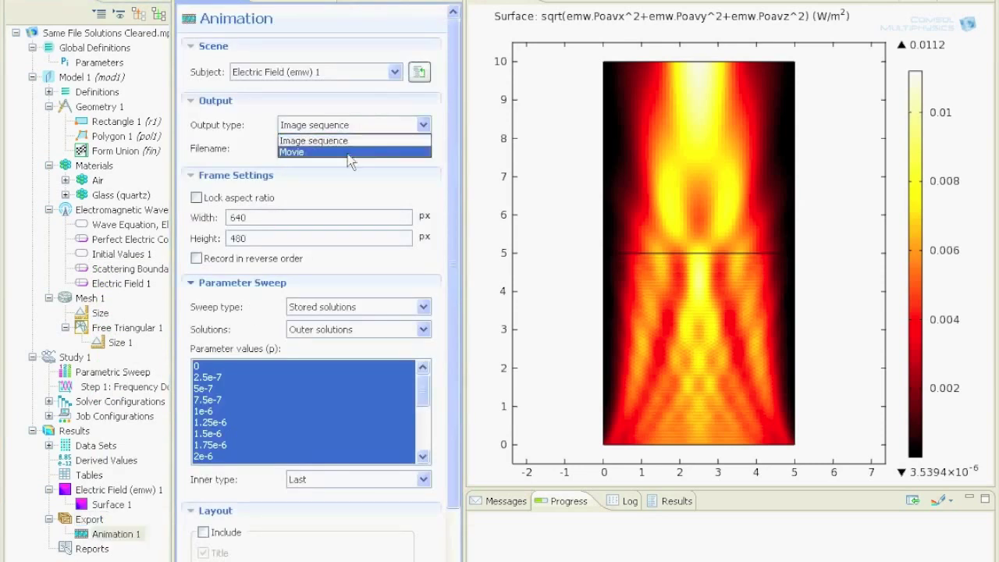
left_click(248, 170)
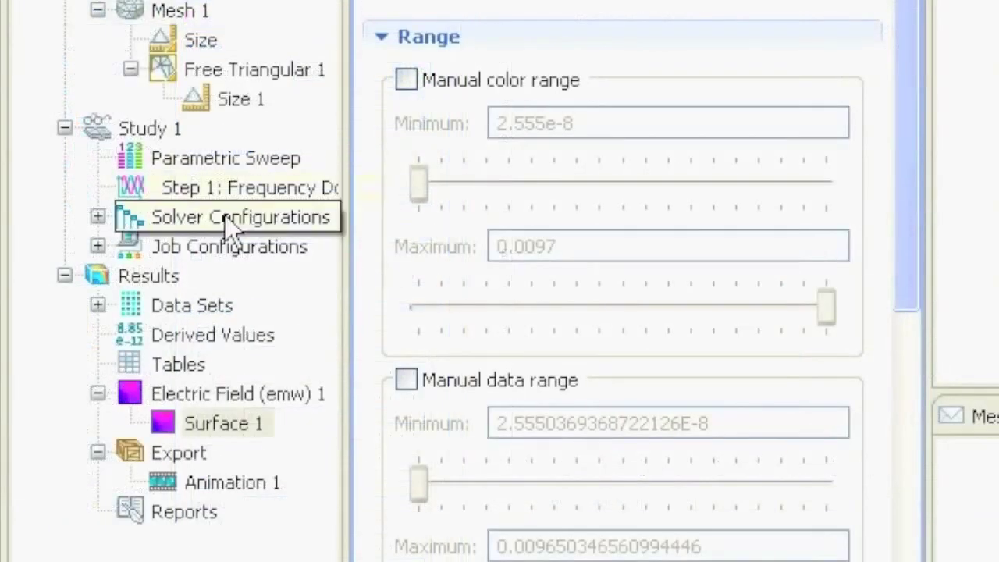
Clear the stored solutions under Solver Configurations and bring up the Study 1 menu
right_click(226, 218)
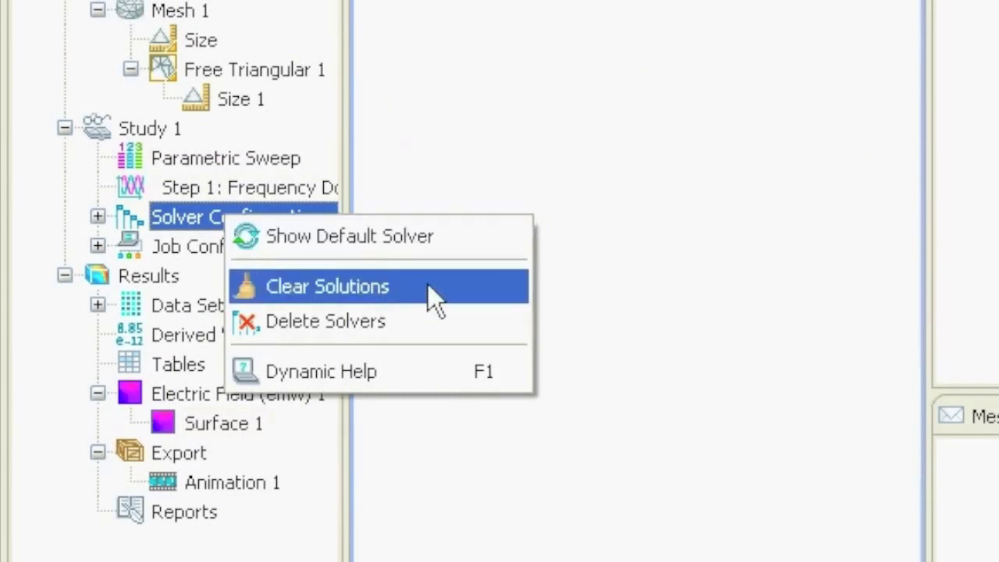
left_click(490, 122)
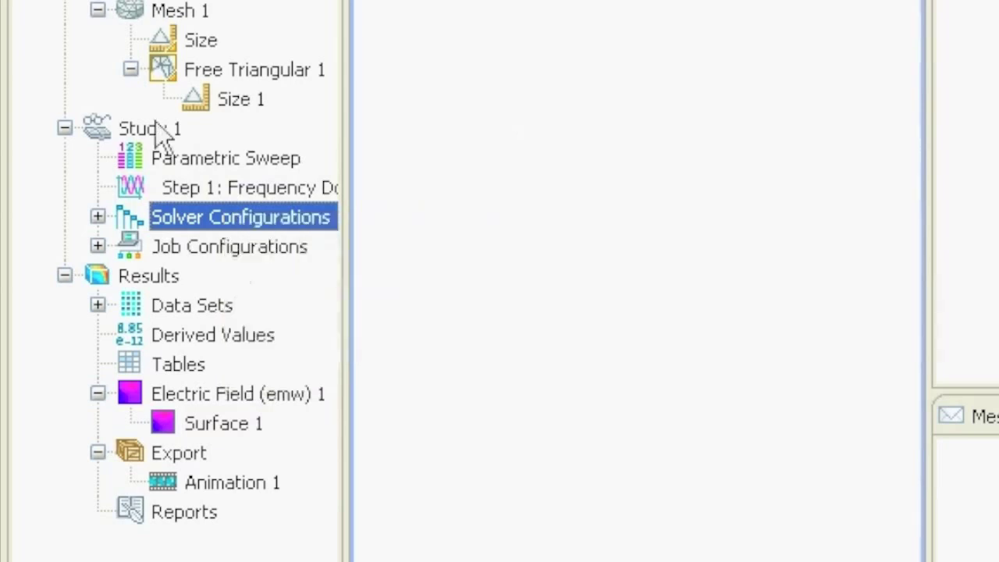
right_click(115, 125)
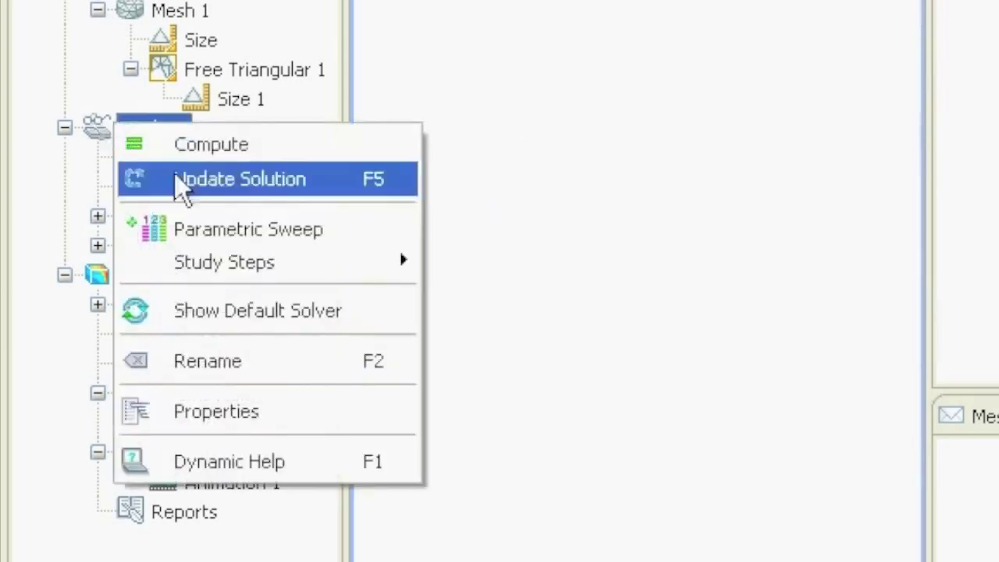
left_click(304, 156)
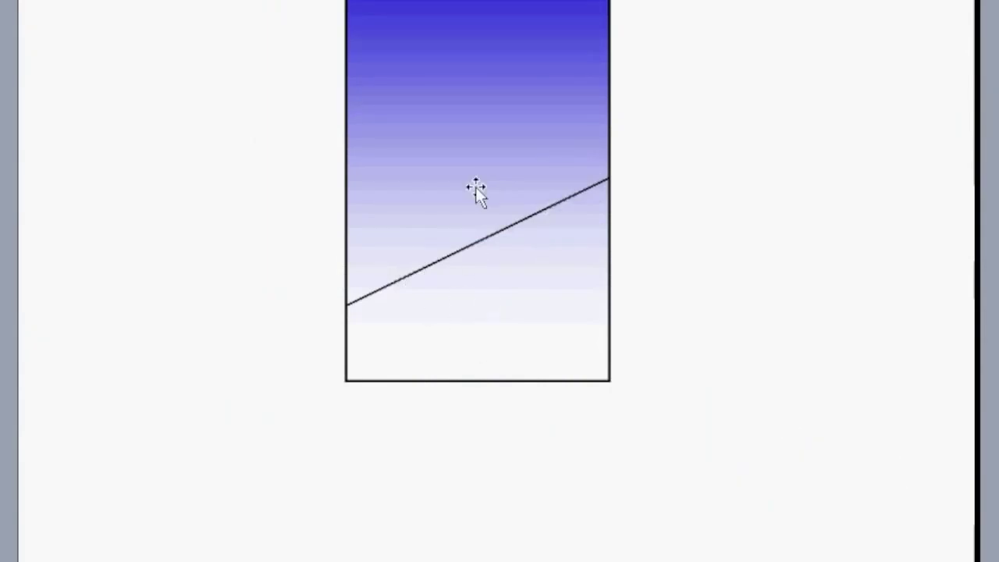
Advance the slide animation to show the source's ray reaching the diagonal interface
left_click(716, 402)
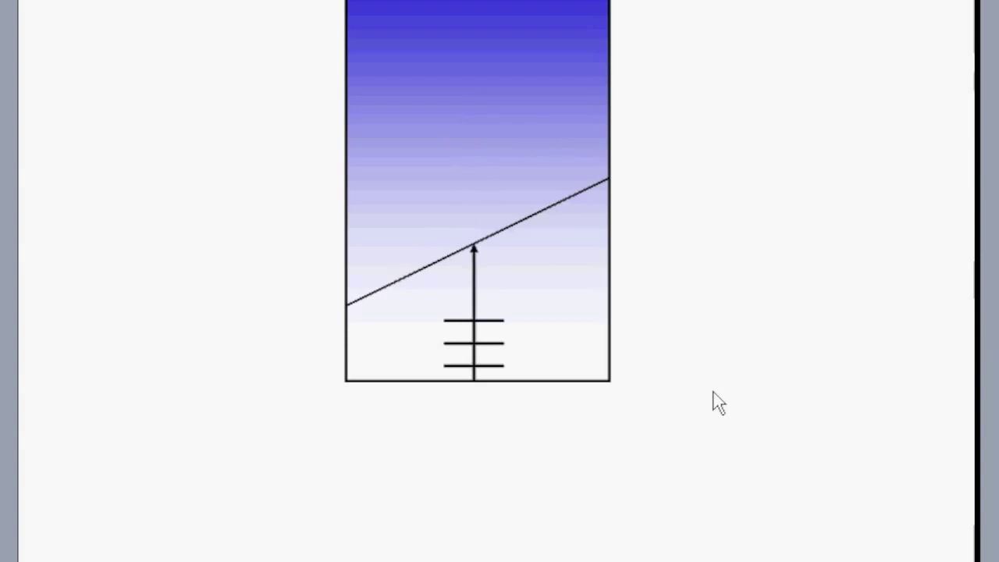